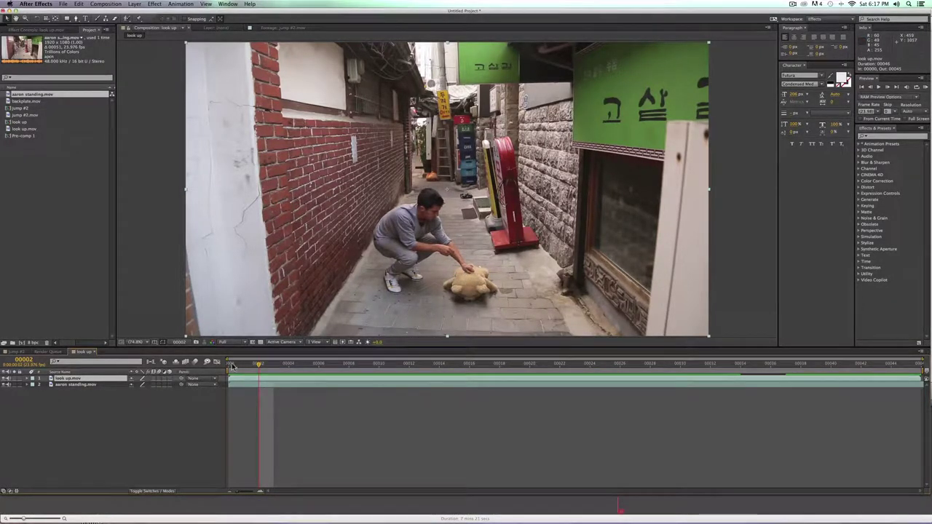
Scrub through look up.mov with the layer selected to find frame 35, where the bear turns.
{"action": "left_click_drag", "start_coordinate": [255, 366], "coordinate": [218, 384]}
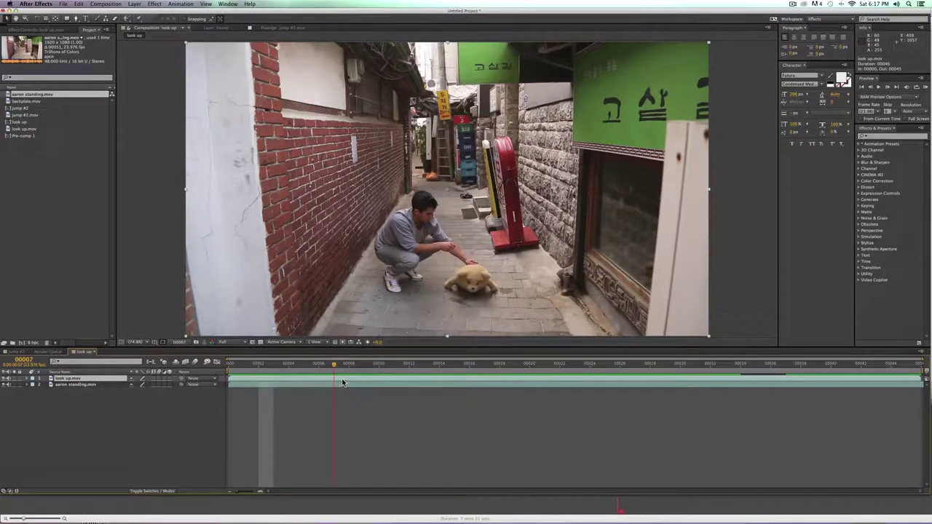
{"action": "left_click_drag", "start_coordinate": [343, 382], "coordinate": [380, 378]}
{"action": "left_click_drag", "start_coordinate": [533, 369], "coordinate": [247, 380]}
{"action": "left_click", "coordinate": [62, 384]}
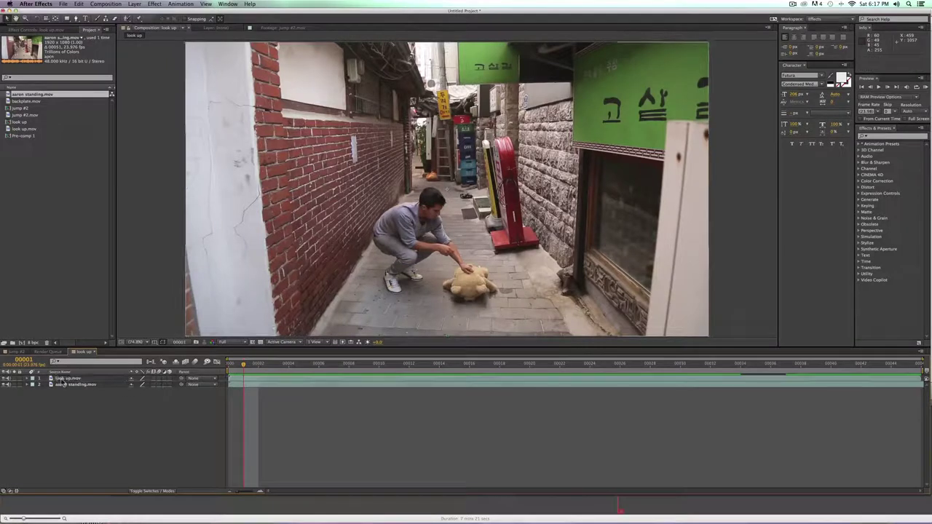
{"action": "left_click", "coordinate": [73, 379]}
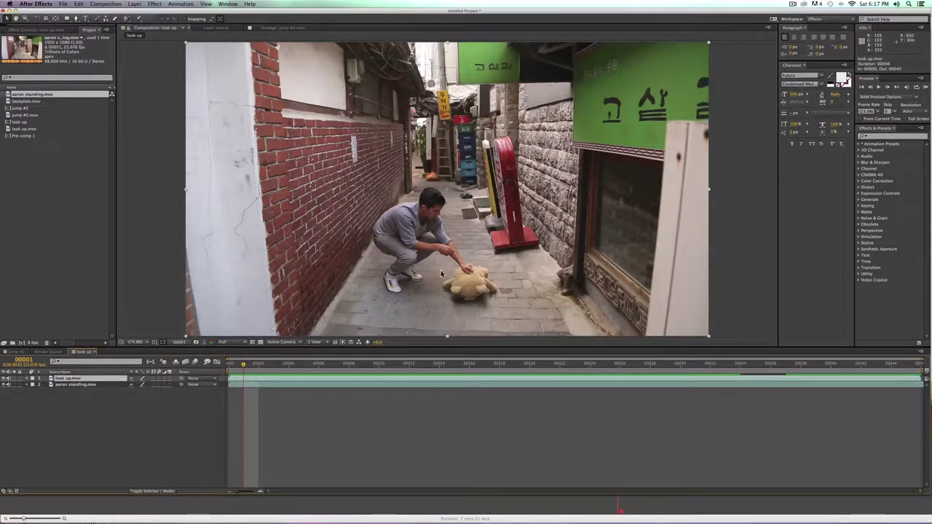
{"action": "left_click", "coordinate": [786, 364]}
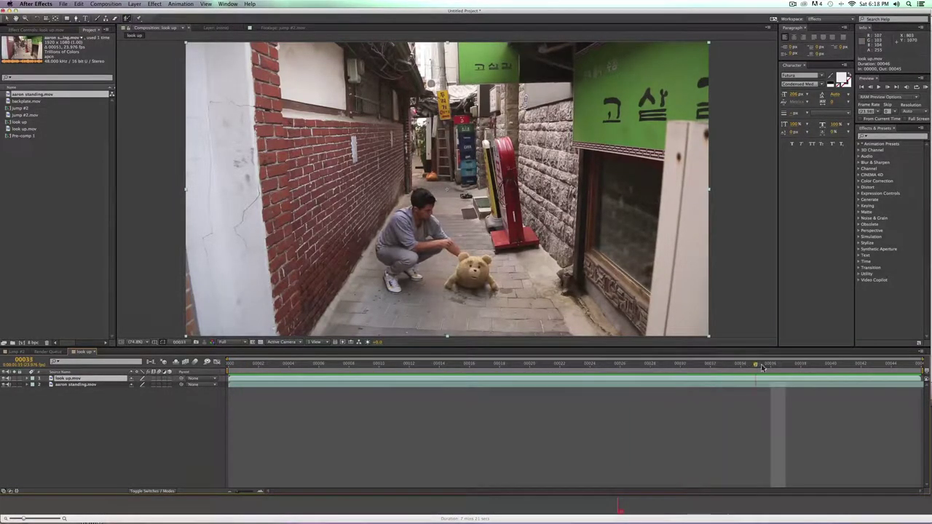
{"action": "left_click_drag", "start_coordinate": [791, 371], "coordinate": [759, 371]}
End the work area and trim the look up layer's out point at frame 35, then preview.
{"action": "key", "text": "n"}
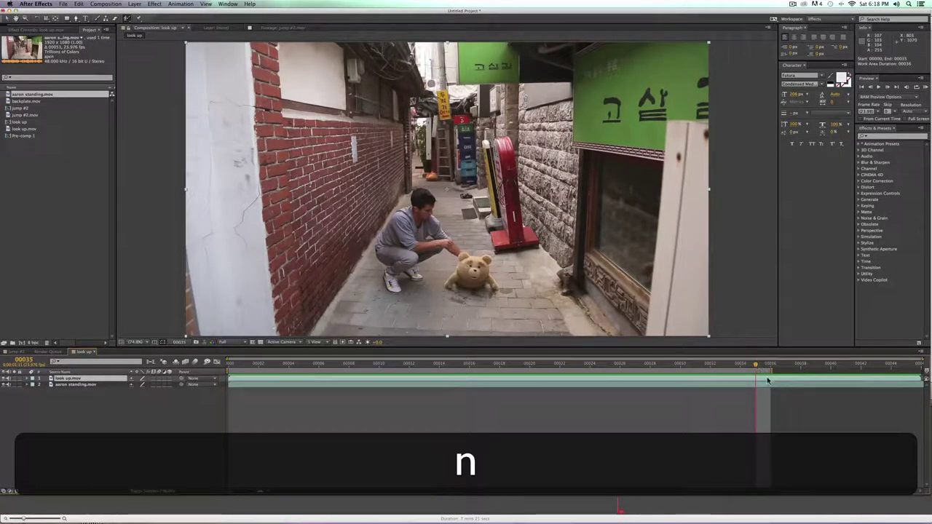
{"action": "key", "text": "ctrl+bracketright"}
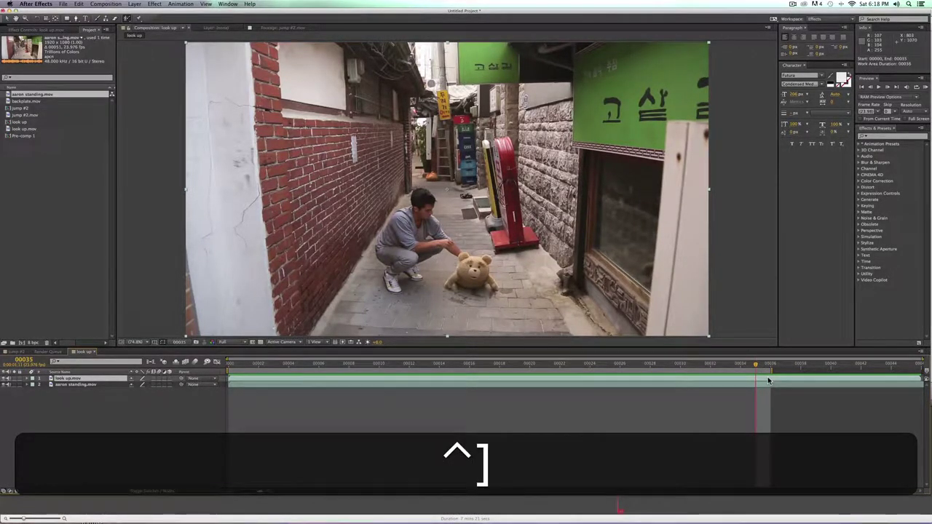
{"action": "key", "text": "alt+bracketright"}
{"action": "key", "text": "Home"}
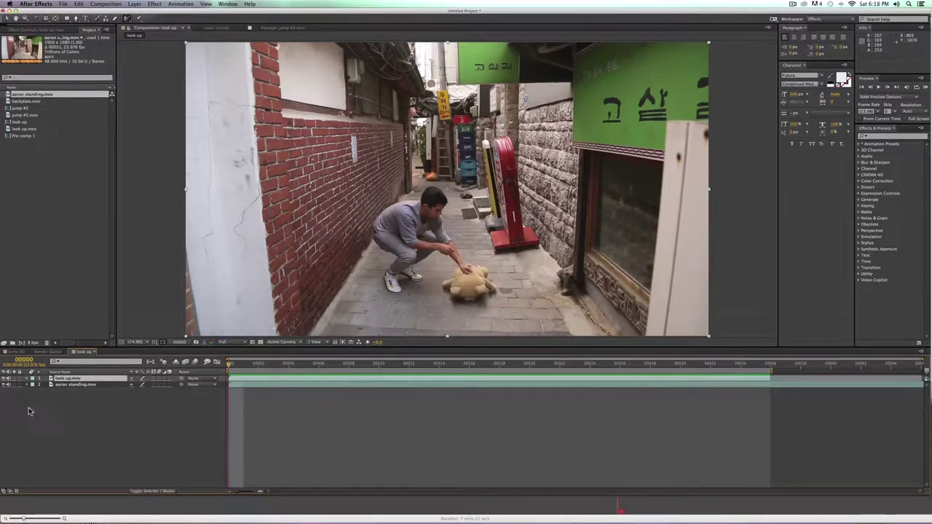
{"action": "key", "text": "space"}
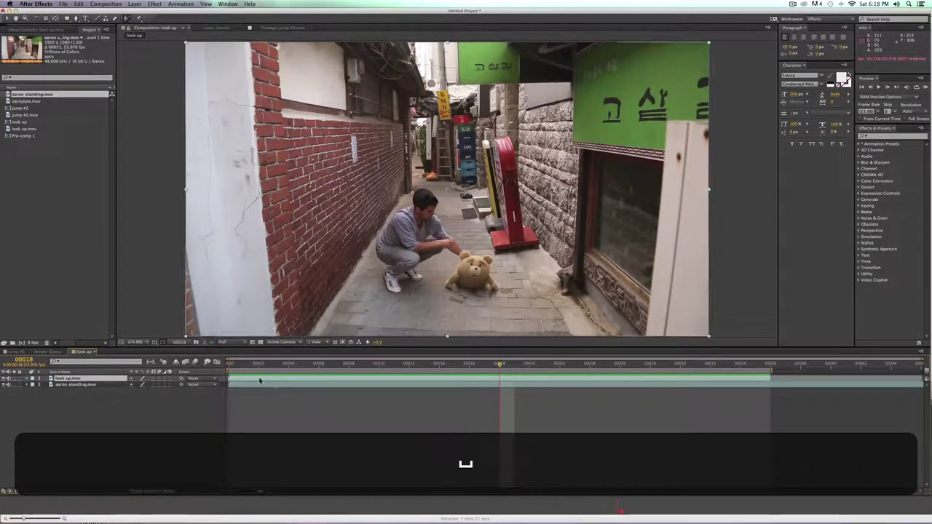
{"action": "left_click", "coordinate": [127, 18]}
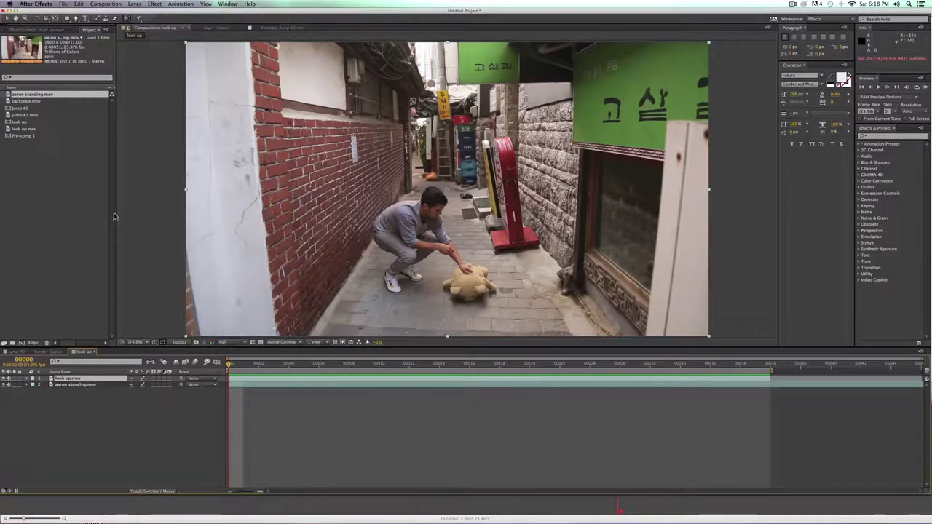
Open look up.mov in the Layer viewer and paint a first Roto Brush stroke on the bear.
{"action": "double_click", "coordinate": [73, 379]}
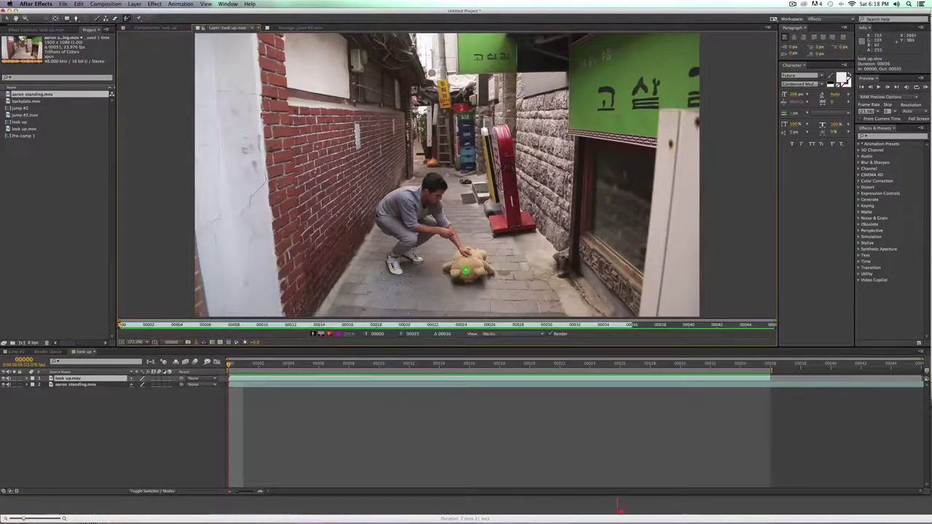
{"action": "key", "text": "Tab"}
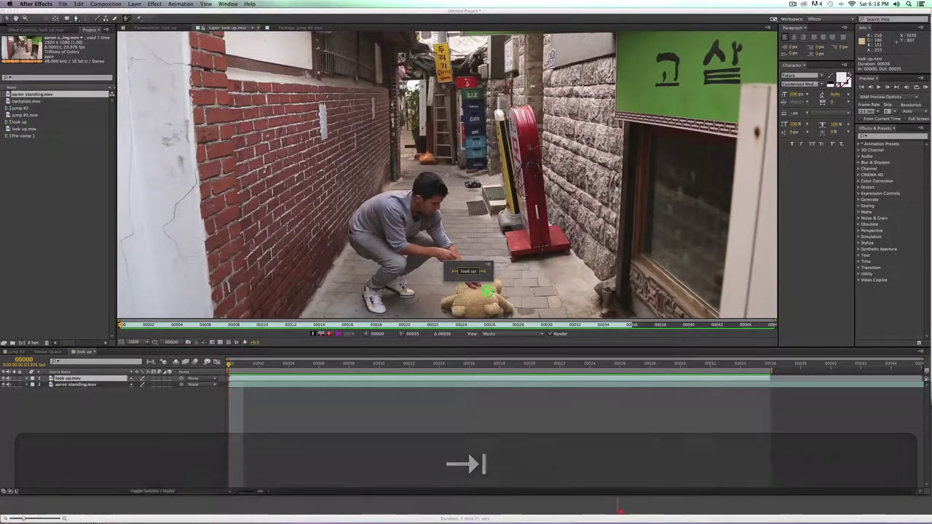
{"action": "mouse_move", "coordinate": [473, 297]}
{"action": "left_mouse_down"}
{"action": "mouse_move", "coordinate": [495, 290]}
{"action": "mouse_move", "coordinate": [388, 219]}
{"action": "mouse_move", "coordinate": [400, 199]}
{"action": "left_mouse_up"}
{"action": "key", "text": "h"}
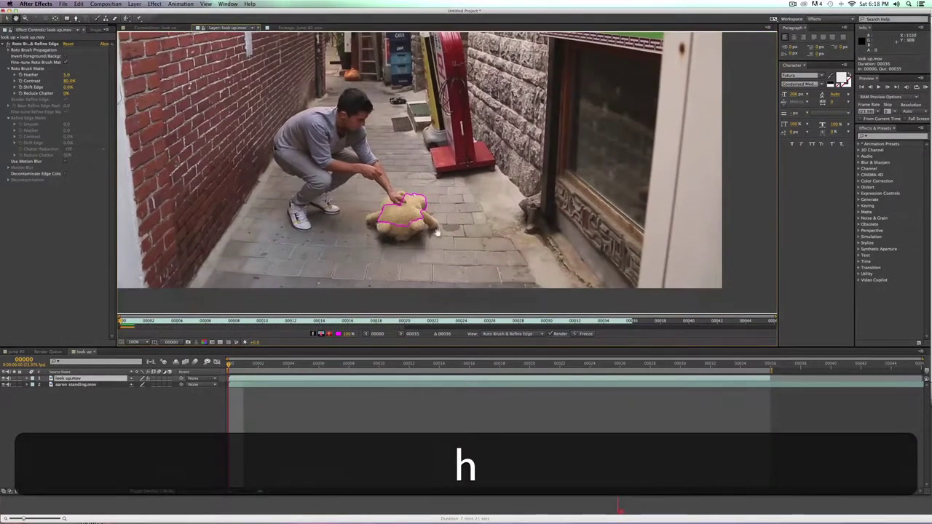
{"action": "left_click", "coordinate": [127, 19]}
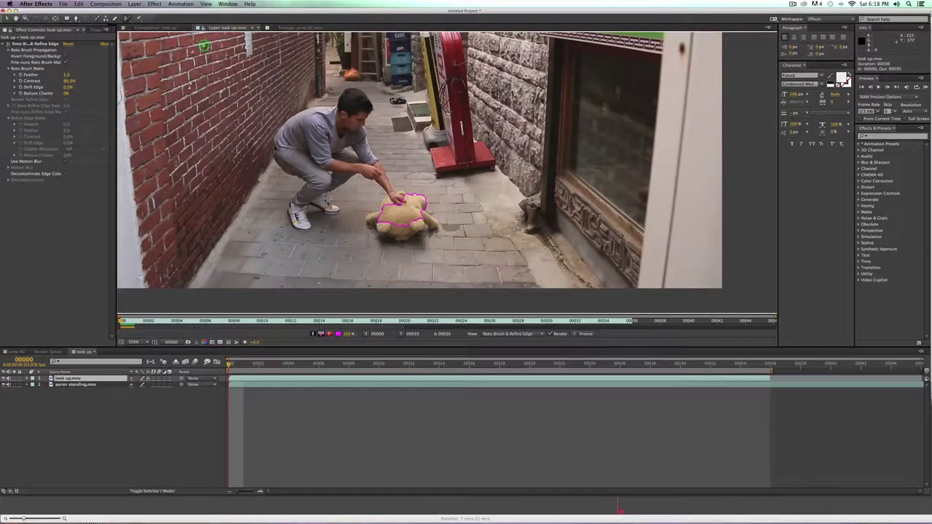
Refine the bear's outline with added and subtracted strokes, then propagate it to frame 2.
{"action": "left_click_drag", "start_coordinate": [372, 220], "coordinate": [391, 212]}
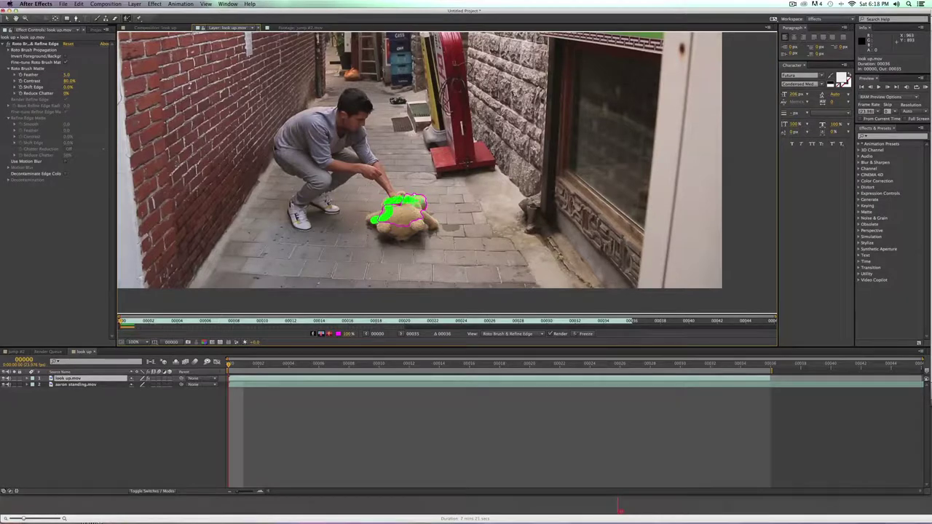
{"action": "left_click_drag", "start_coordinate": [427, 219], "coordinate": [433, 224]}
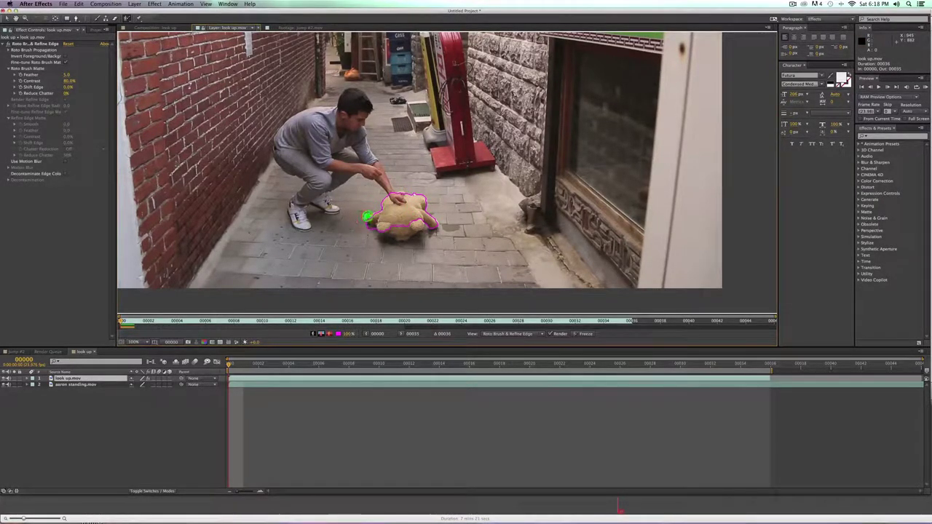
{"action": "key", "text": "alt"}
{"action": "left_click_drag", "start_coordinate": [359, 209], "coordinate": [391, 184]}
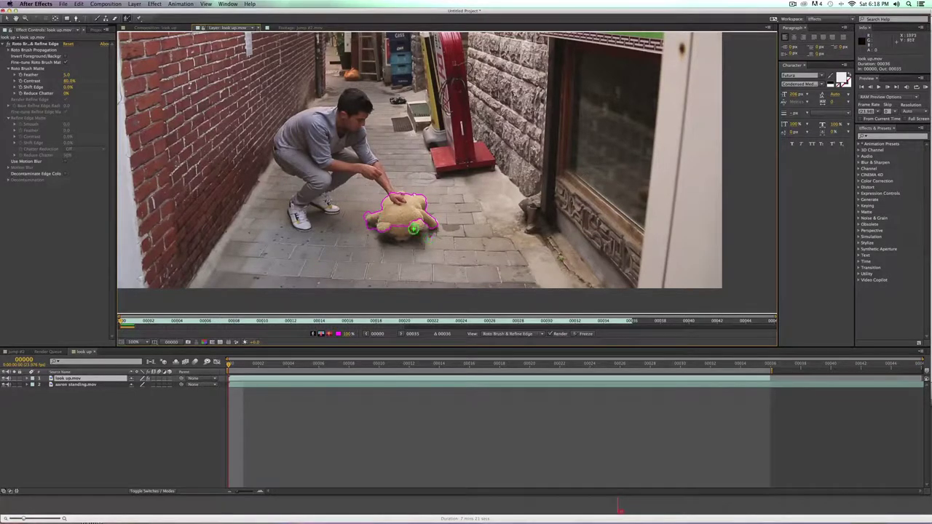
{"action": "left_click_drag", "start_coordinate": [413, 229], "coordinate": [393, 239]}
{"action": "key", "text": "space"}
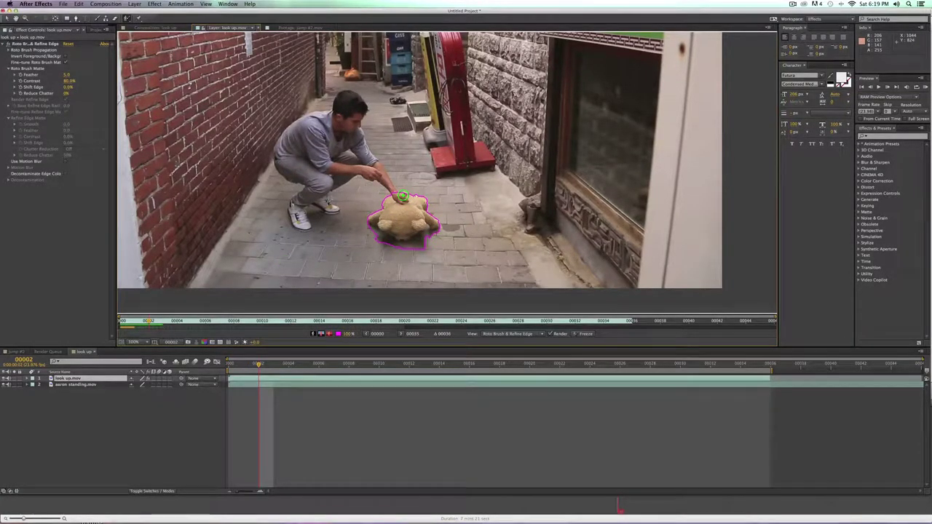
Correct the bear outline on the early frames with a resized brush, previewing up to frame 8.
{"action": "key", "text": "super+Left"}
{"action": "key", "text": "super+Right"}
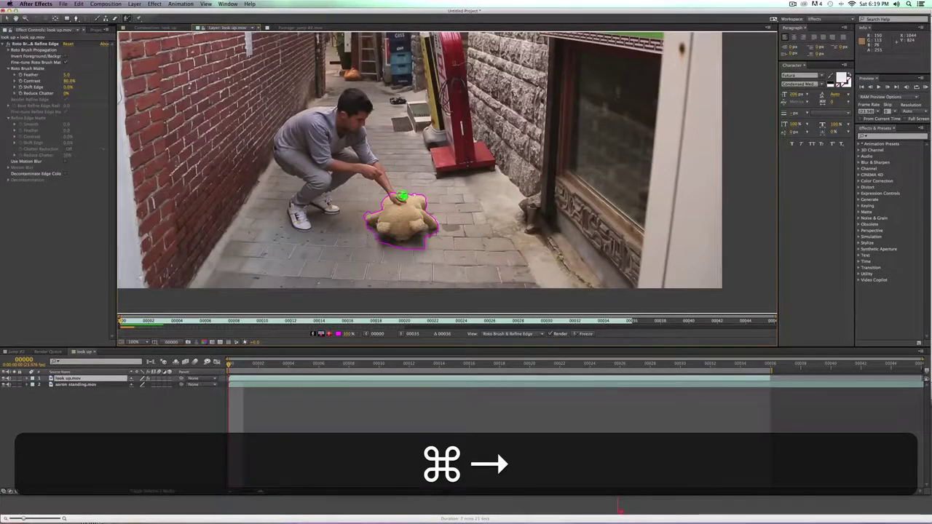
{"action": "key", "text": "super"}
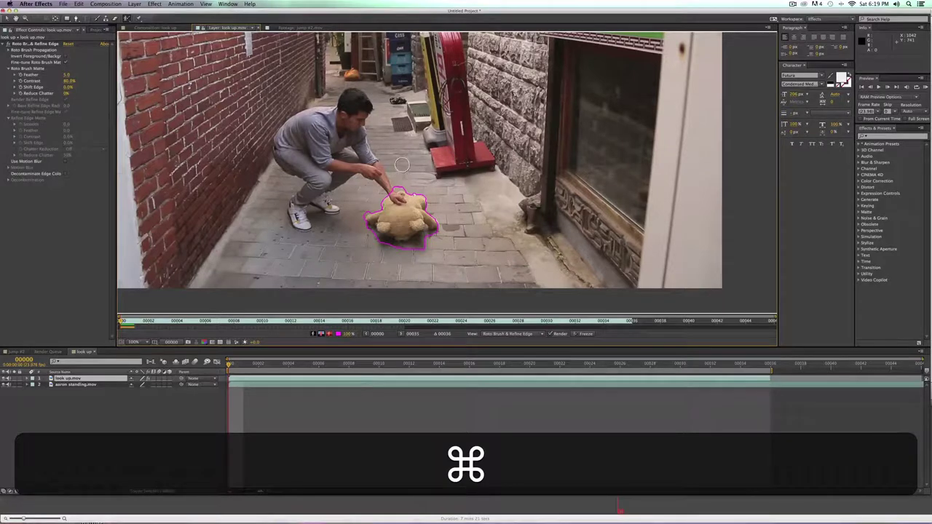
{"action": "key", "text": "alt"}
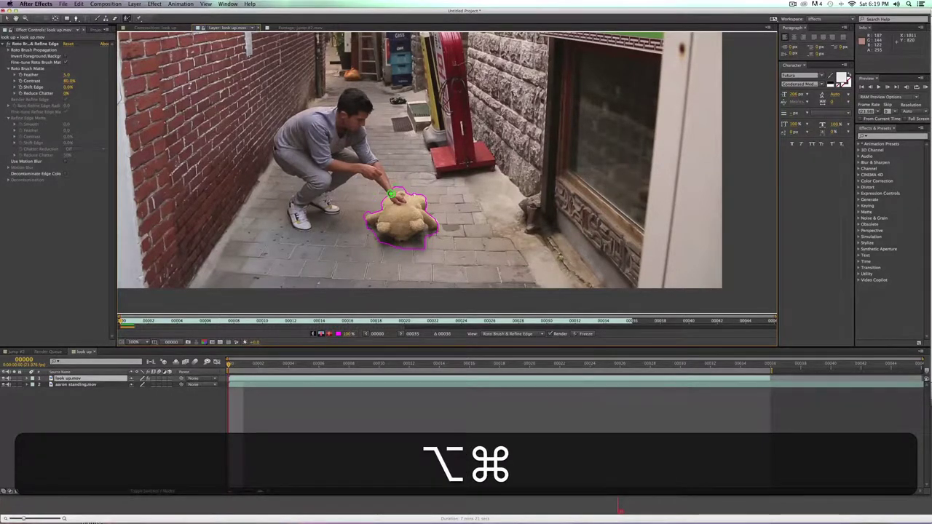
{"action": "key", "text": "alt"}
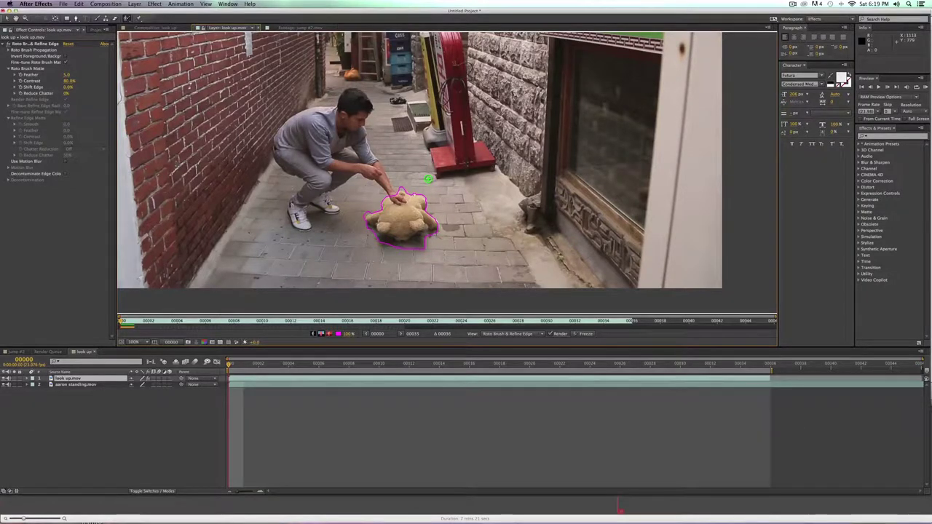
{"action": "key", "text": "space"}
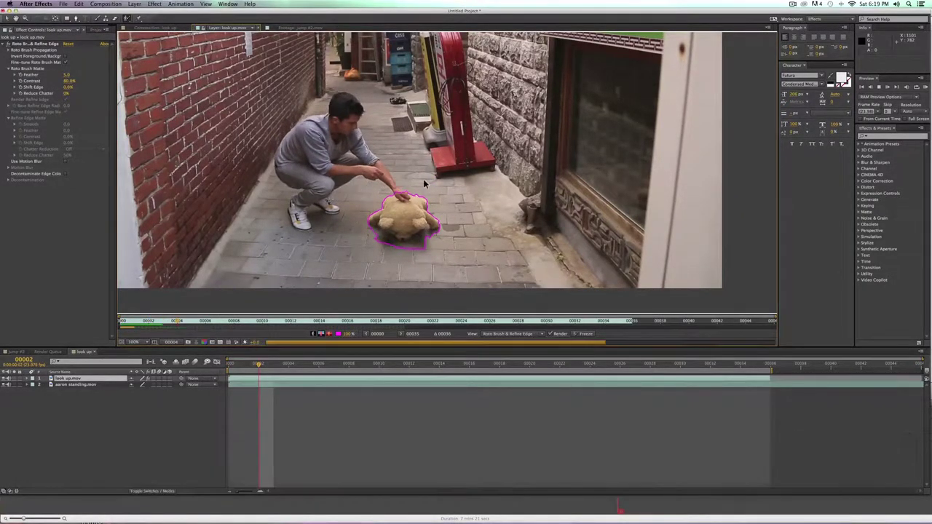
{"action": "key", "text": "space"}
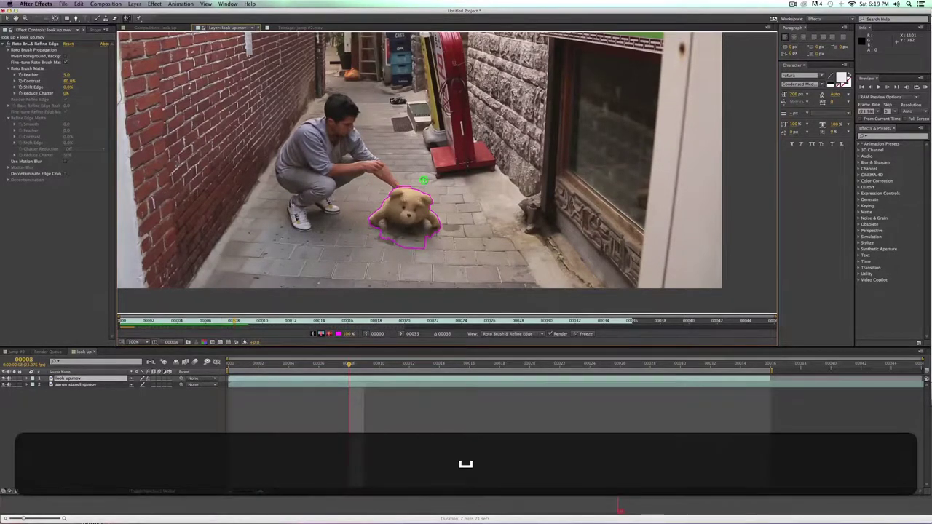
Touch up the outline on frames 7 through 9 and preview it through the clip.
{"action": "key", "text": "super+Left"}
{"action": "key", "text": "super+Left"}
{"action": "key", "text": "super+Right"}
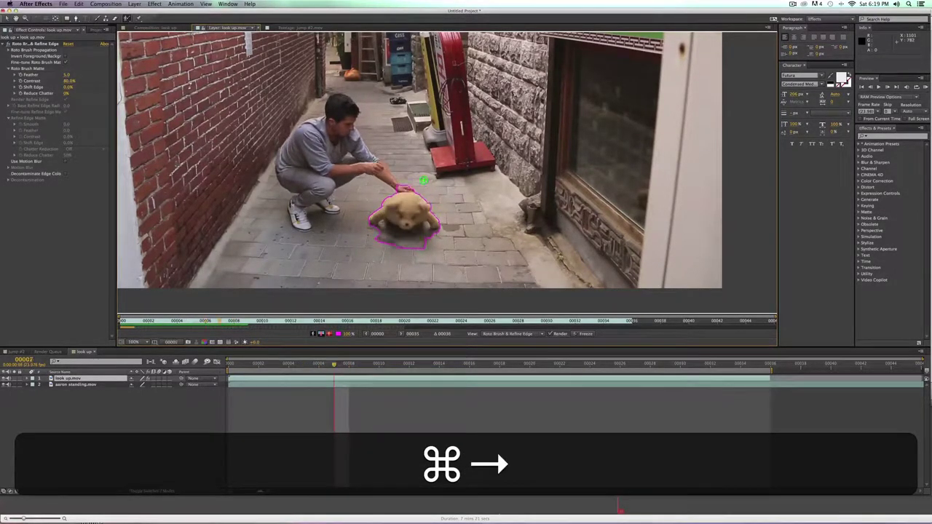
{"action": "key", "text": "alt"}
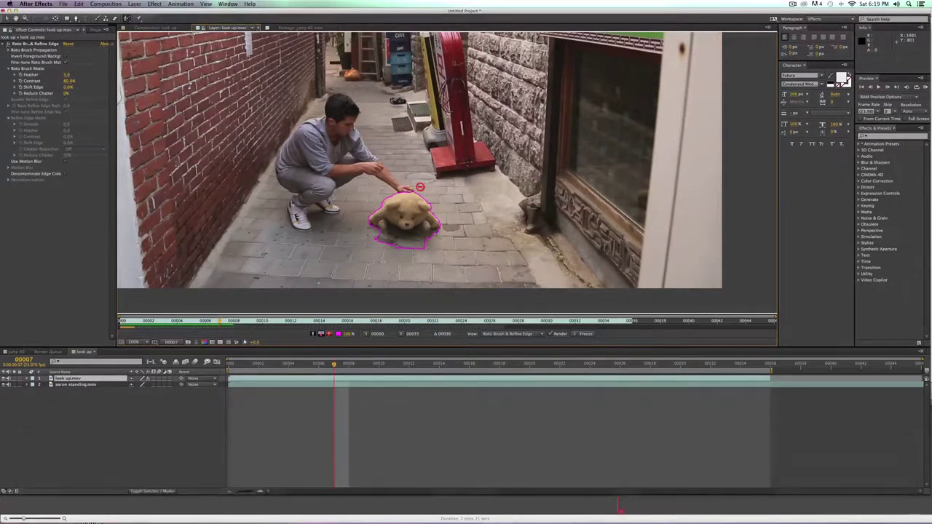
{"action": "key", "text": "super"}
{"action": "key", "text": "super+Right"}
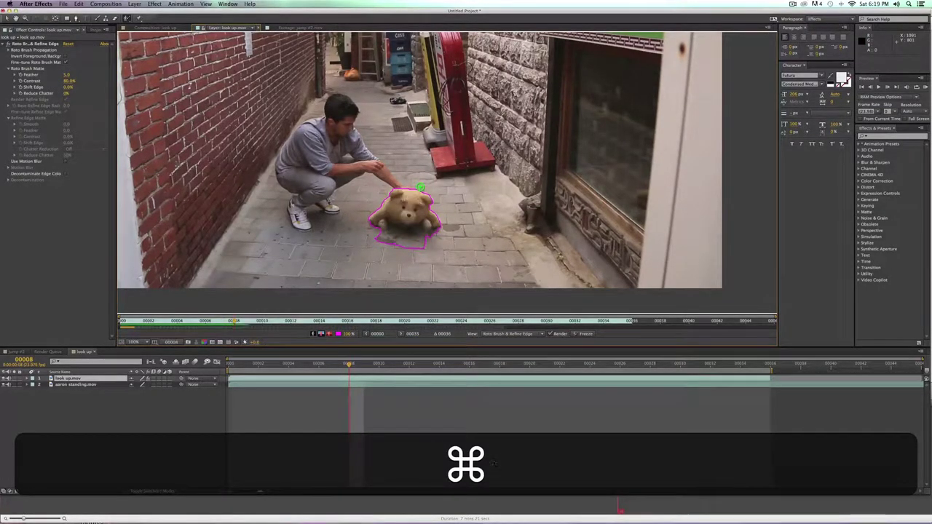
{"action": "key", "text": "super+Right"}
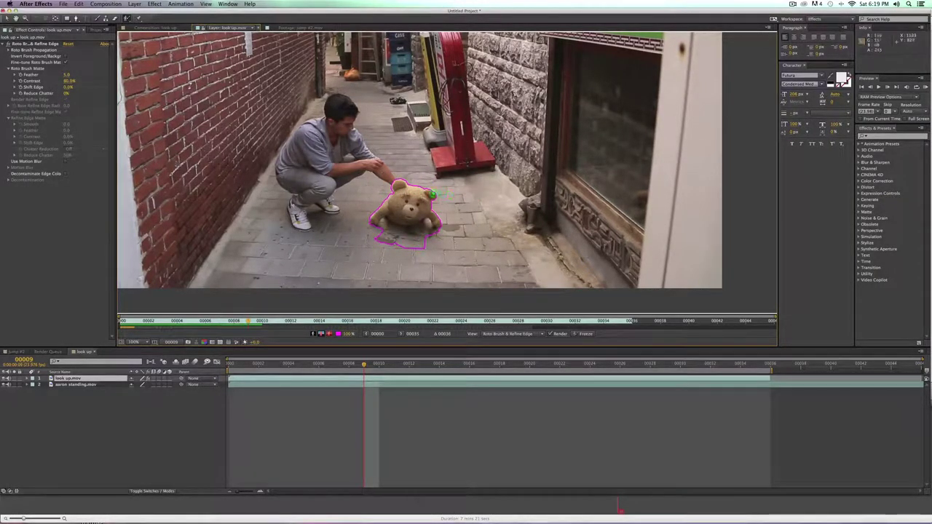
{"action": "key", "text": "space"}
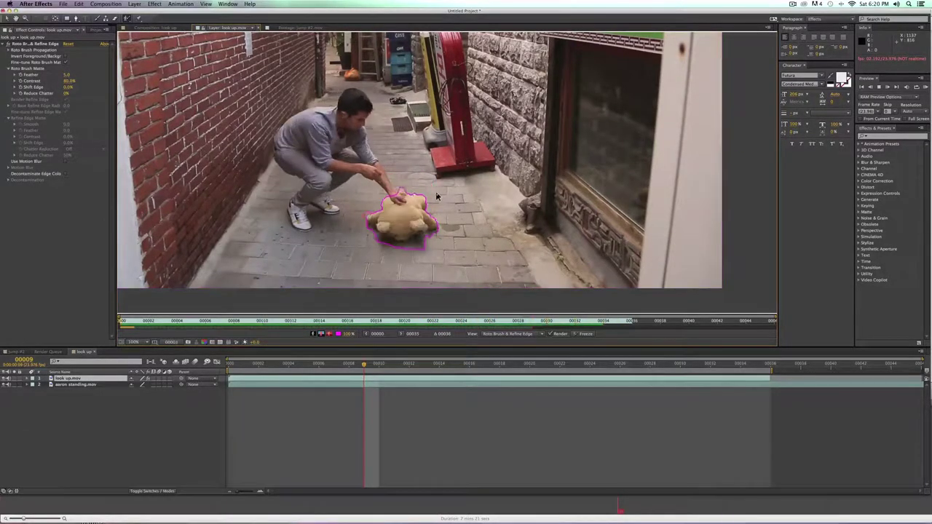
{"action": "key", "text": "space"}
{"action": "left_click", "coordinate": [630, 321]}
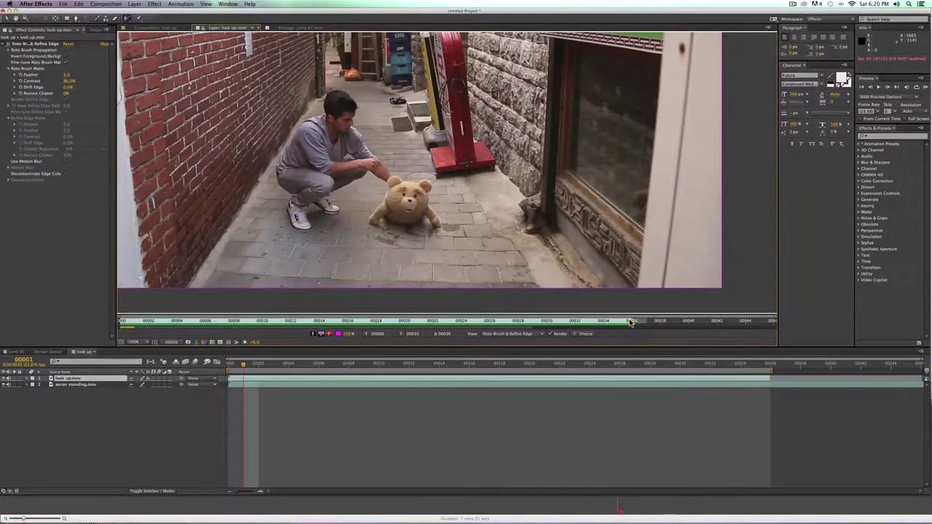
{"action": "left_click", "coordinate": [519, 323]}
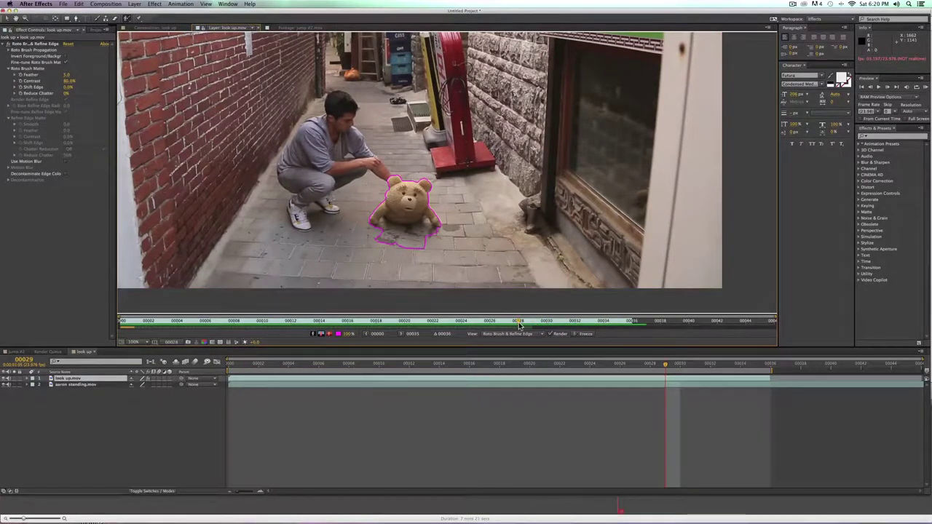
{"action": "key", "text": "Page_Up"}
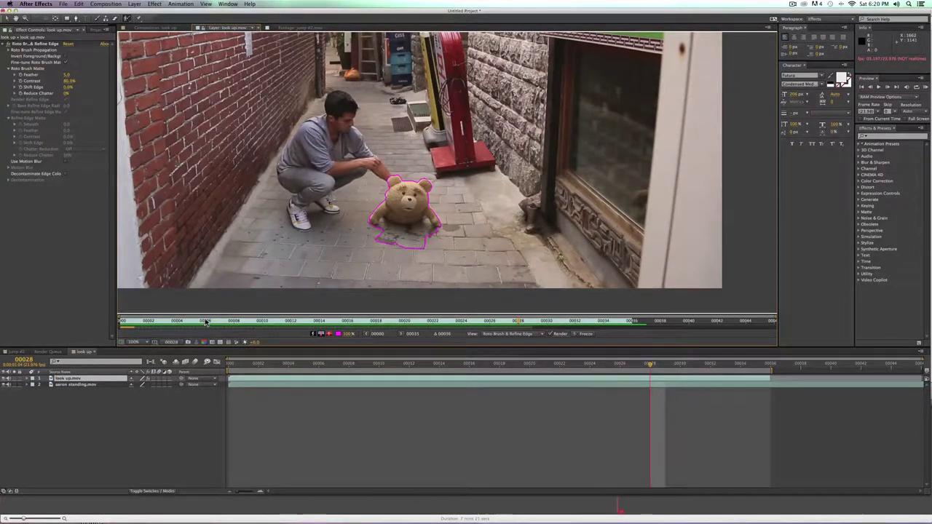
{"action": "mouse_move", "coordinate": [519, 321]}
{"action": "left_mouse_down"}
{"action": "mouse_move", "coordinate": [333, 321]}
{"action": "mouse_move", "coordinate": [533, 332]}
{"action": "left_mouse_up"}
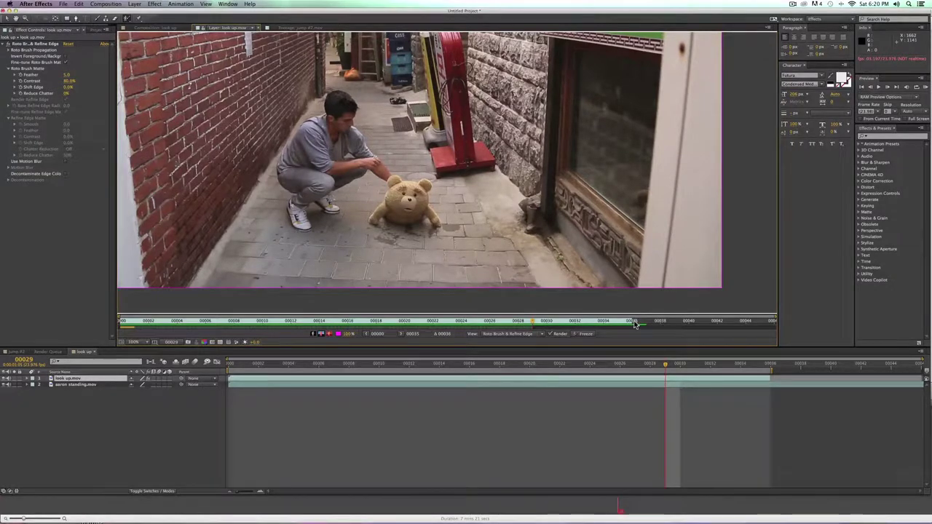
{"action": "left_click", "coordinate": [523, 321]}
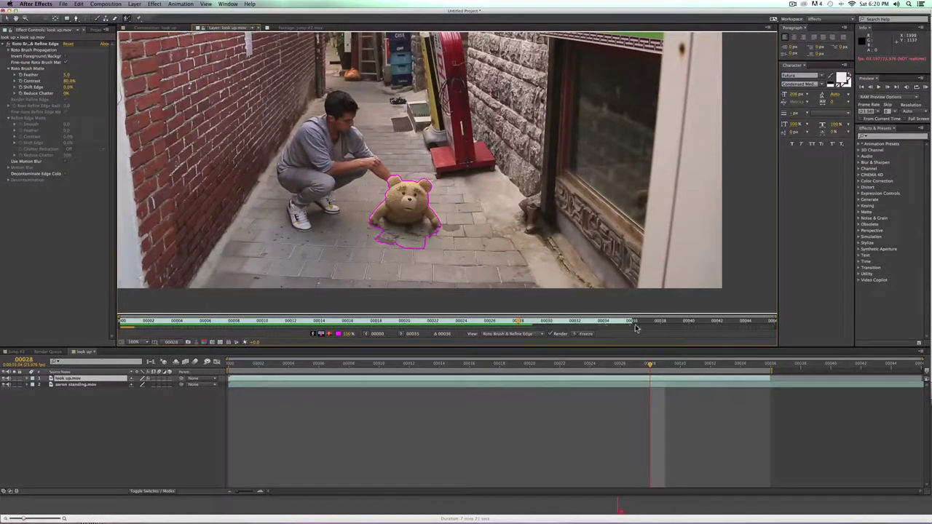
{"action": "key", "text": "space"}
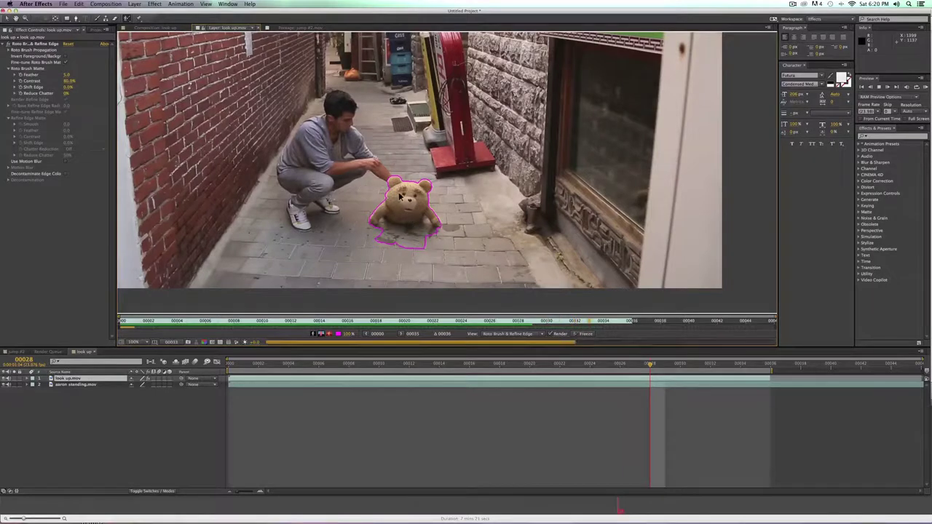
{"action": "key", "text": "space"}
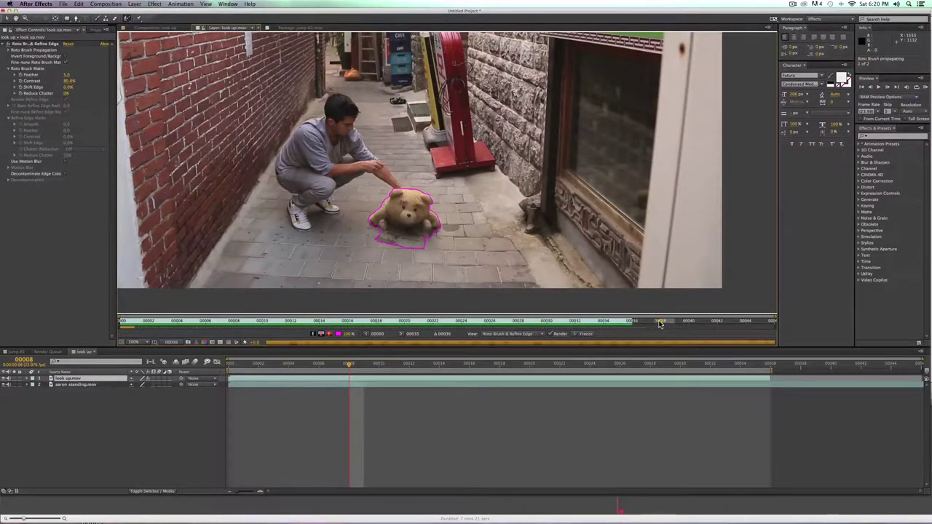
{"action": "left_click", "coordinate": [659, 323]}
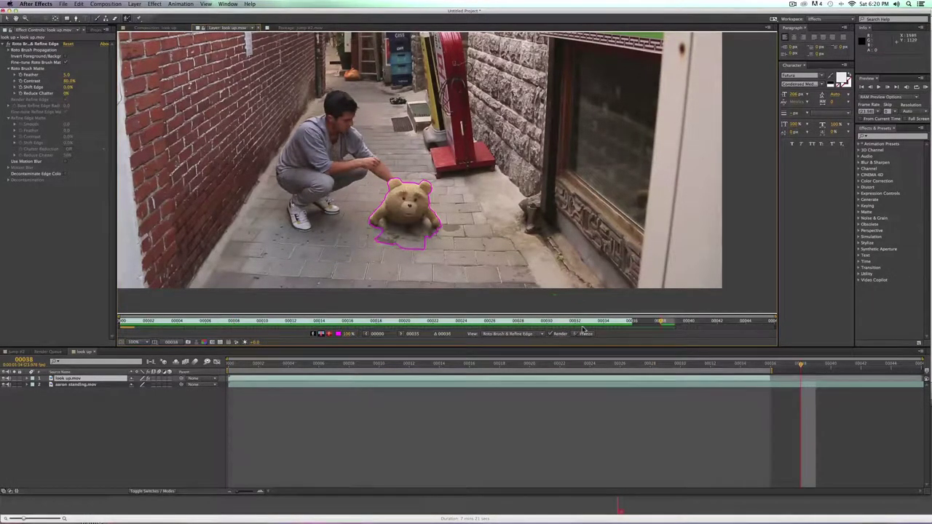
Freeze the teddy bear's roto segmentation and play back from about frame 16 to check it.
{"action": "left_click", "coordinate": [585, 334]}
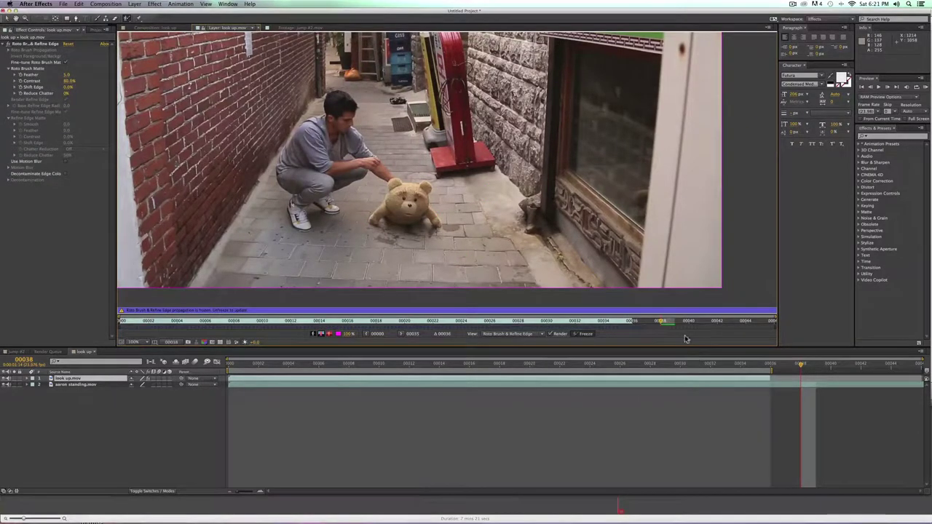
{"action": "left_click_drag", "start_coordinate": [630, 321], "coordinate": [227, 331]}
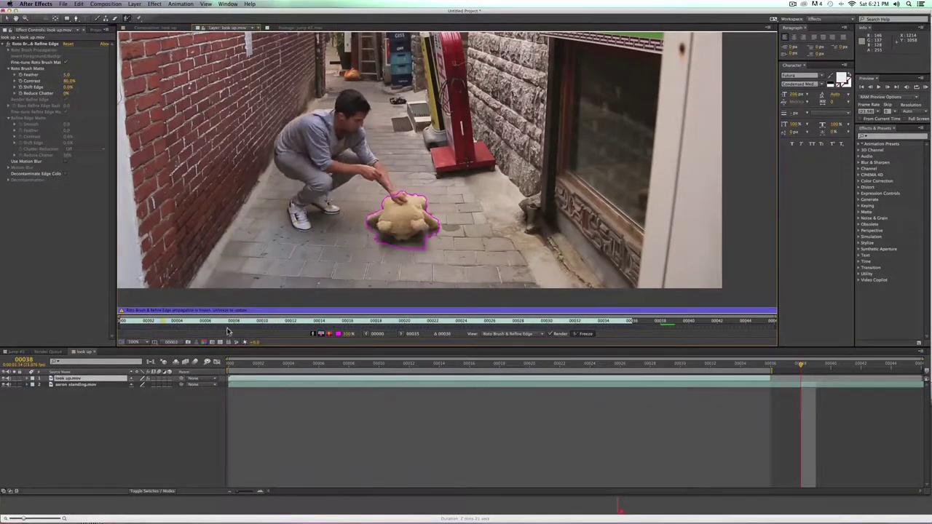
{"action": "key", "text": "space"}
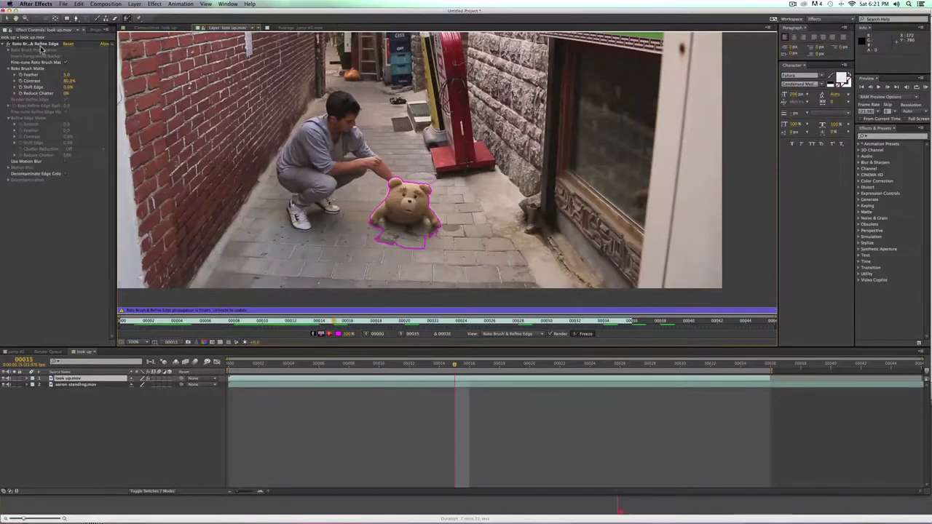
Preview the cut-out bear in the Composition panel at 100% and set Matte Feather to 11.
{"action": "left_click", "coordinate": [178, 29]}
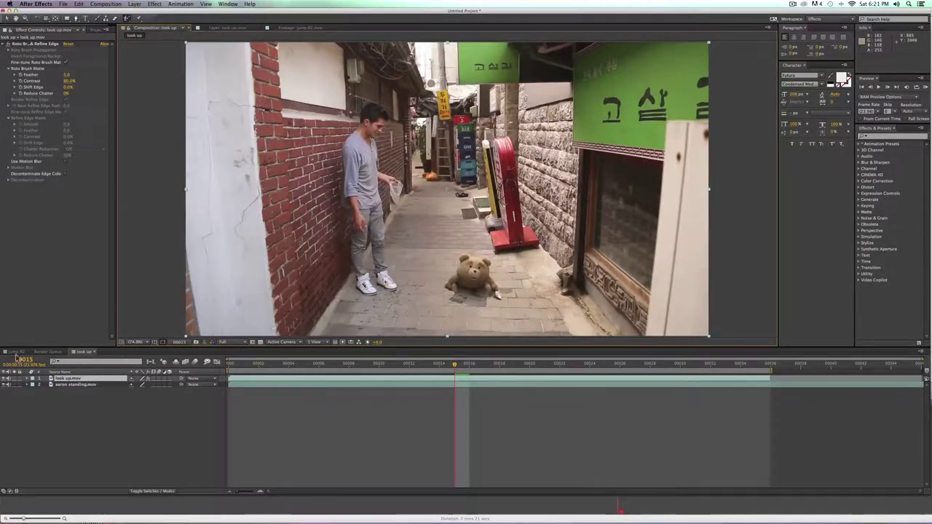
{"action": "key", "text": "space"}
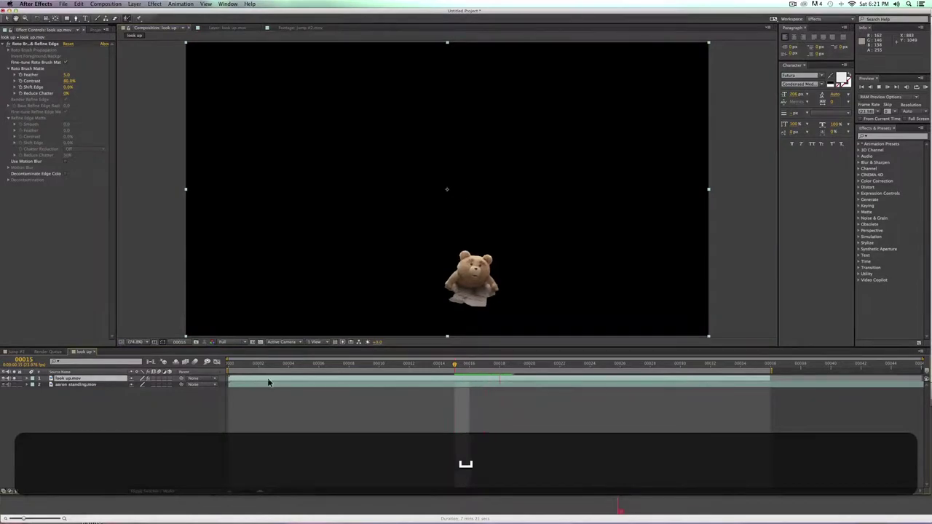
{"action": "key", "text": "space"}
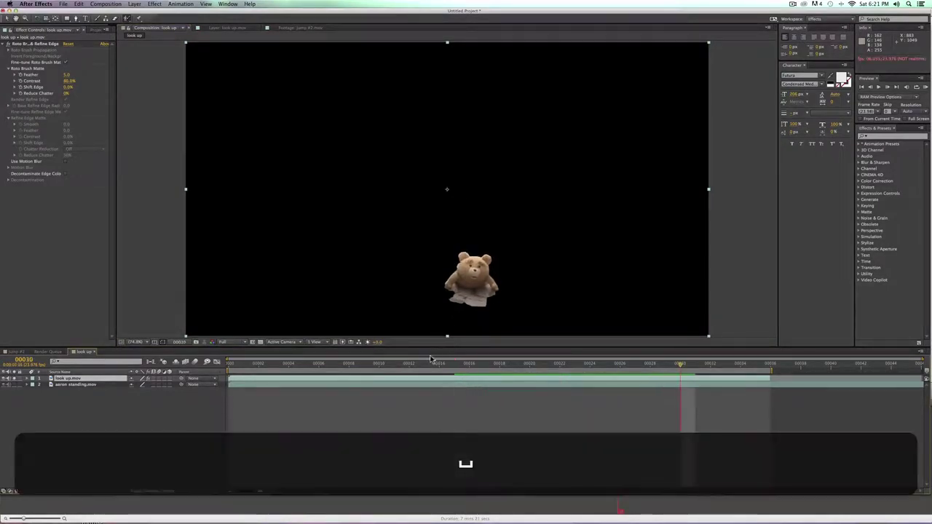
{"action": "left_click", "coordinate": [396, 363]}
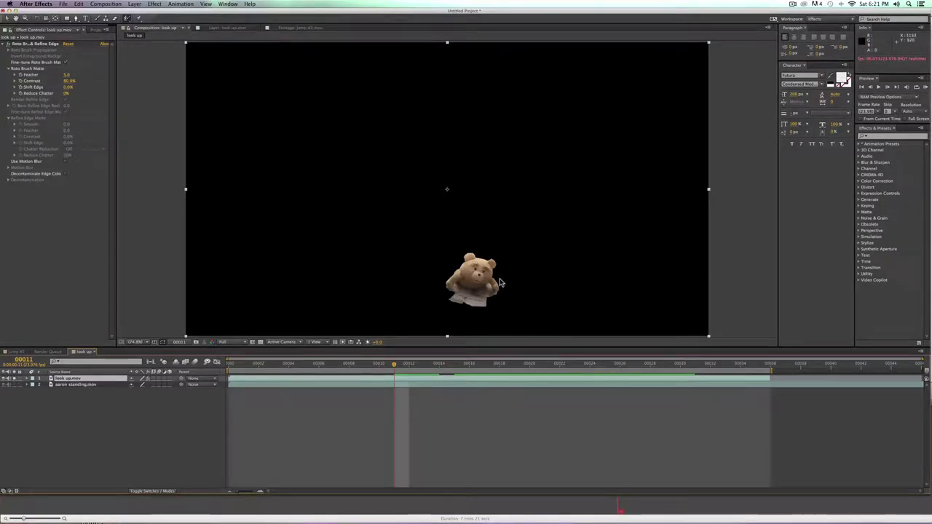
{"action": "key", "text": "slash"}
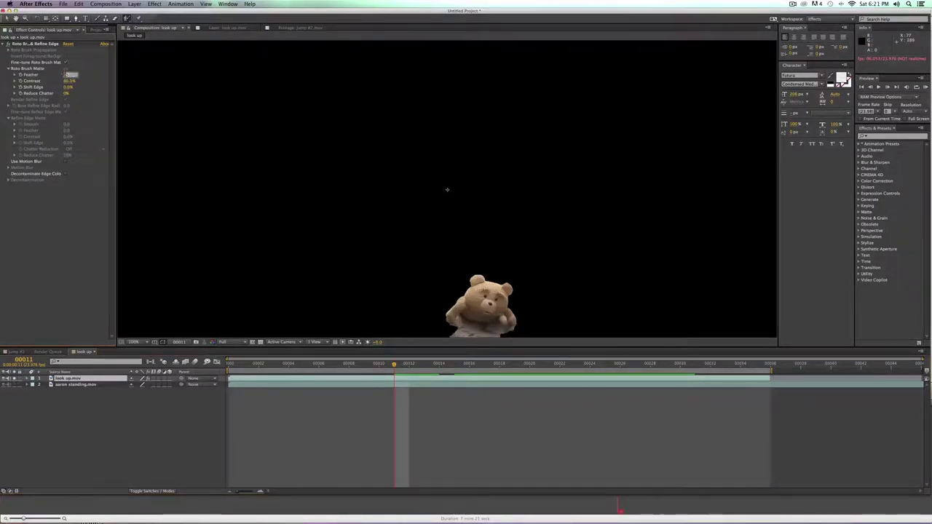
{"action": "type", "text": "1"}
{"action": "key", "text": "Return"}
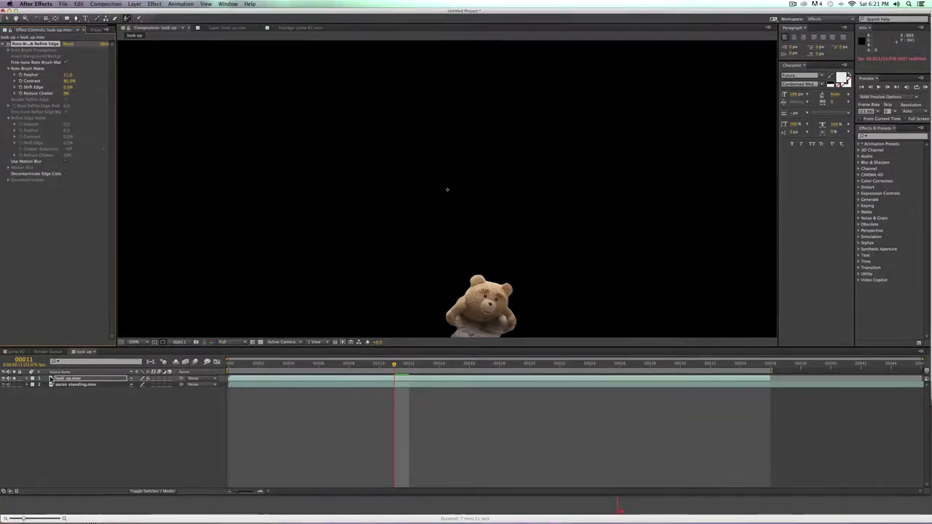
Turn the aaron standing.mov background back on, preview the composite, and duplicate look up.mov.
{"action": "left_click", "coordinate": [5, 384]}
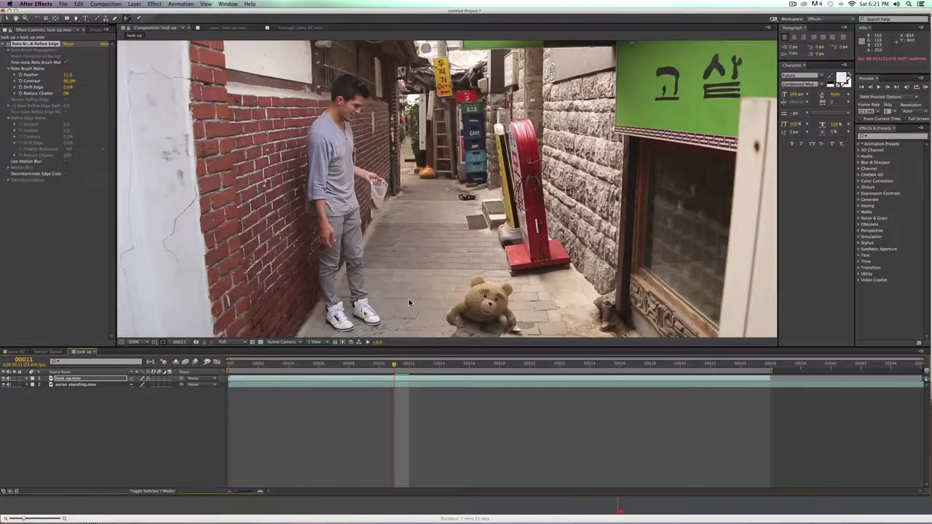
{"action": "key", "text": "shift+slash"}
{"action": "key", "text": "space"}
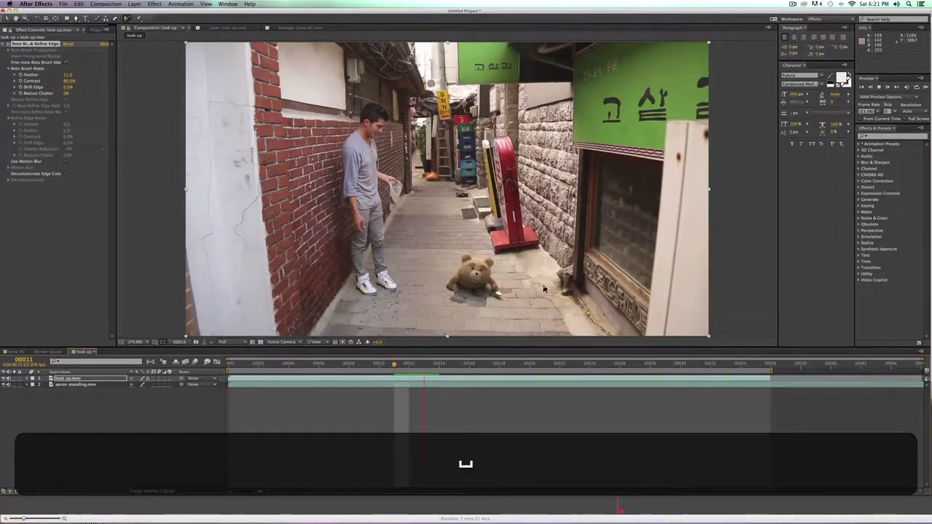
{"action": "key", "text": "space"}
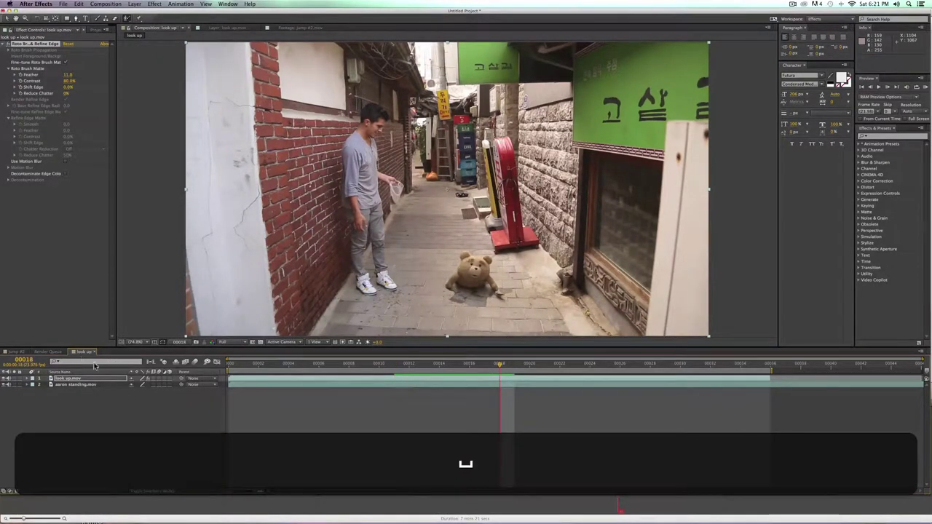
{"action": "left_click", "coordinate": [65, 379]}
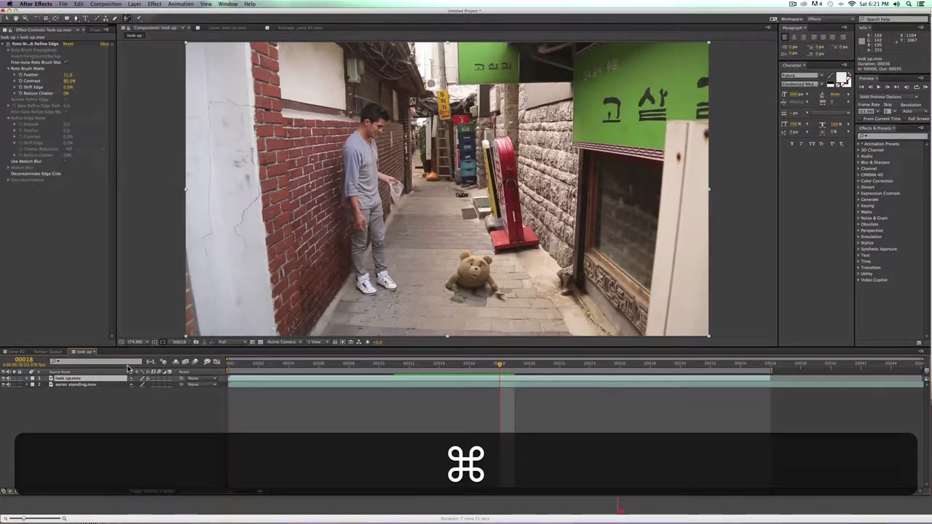
{"action": "key", "text": "super+d"}
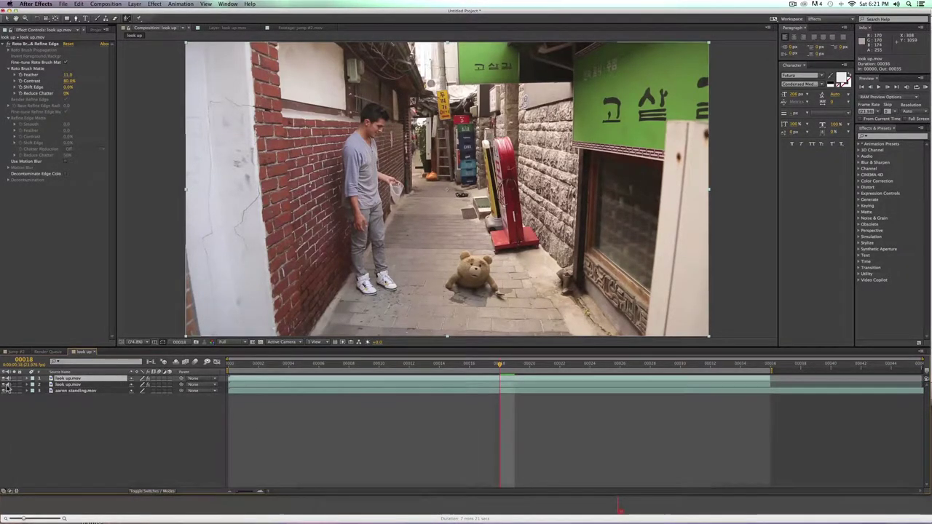
Delete Roto Brush & Refine Edge from the top copy and draw a closed Pen mask around the bear.
{"action": "key", "text": "Return"}
{"action": "key", "text": "BackSpace"}
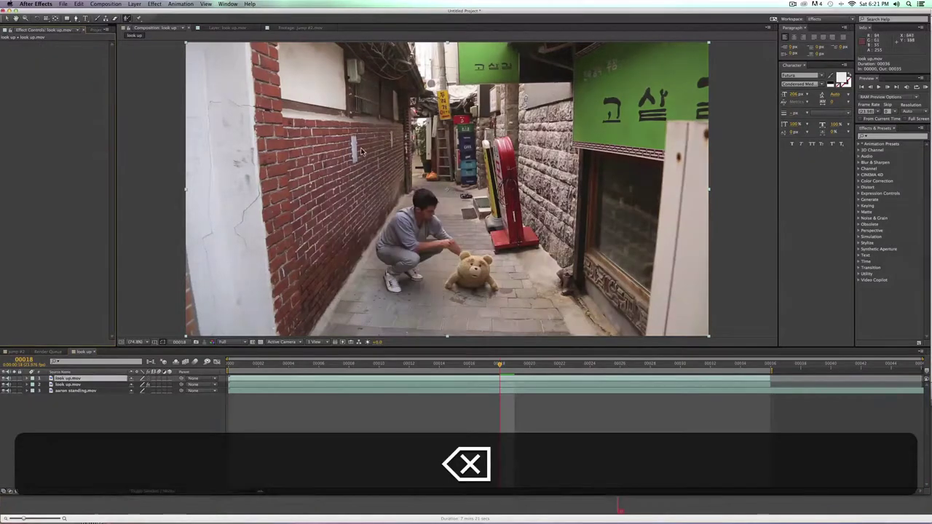
{"action": "key", "text": "g"}
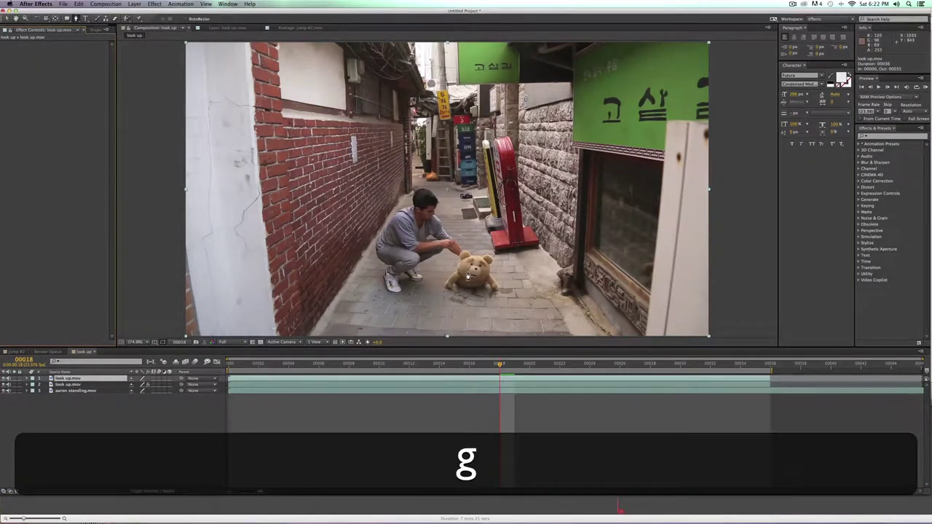
{"action": "left_click", "coordinate": [462, 267]}
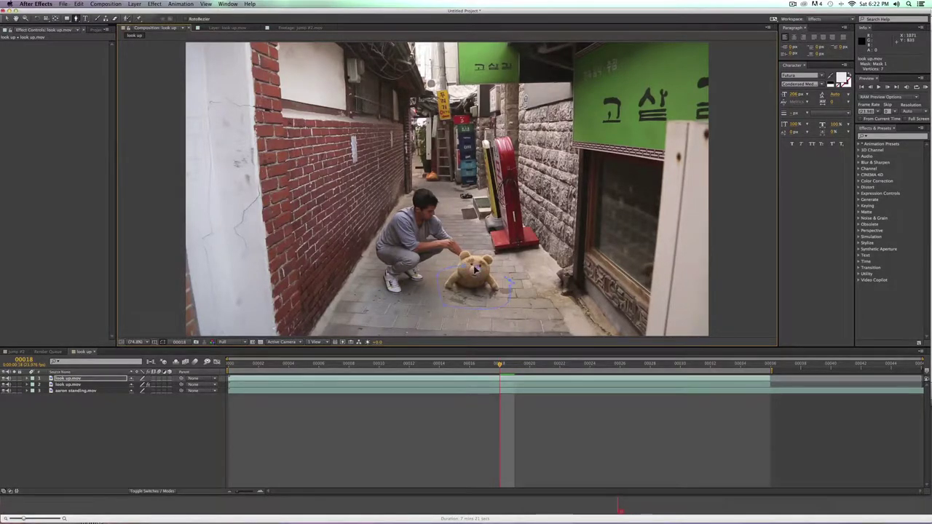
{"action": "left_click", "coordinate": [464, 268]}
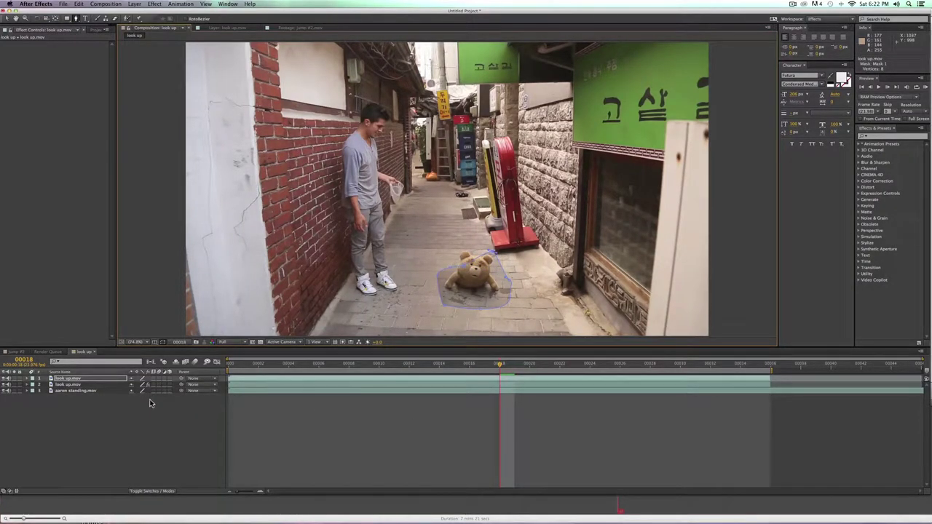
Feather Mask 1's edge to 46 pixels around the bear.
{"action": "key", "text": "m"}
{"action": "key", "text": "m"}
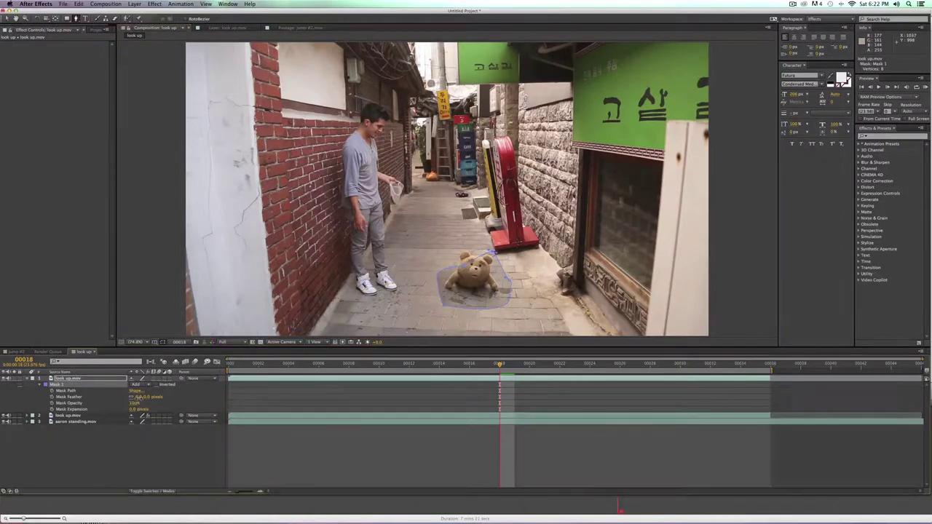
{"action": "left_click_drag", "start_coordinate": [135, 398], "coordinate": [146, 398]}
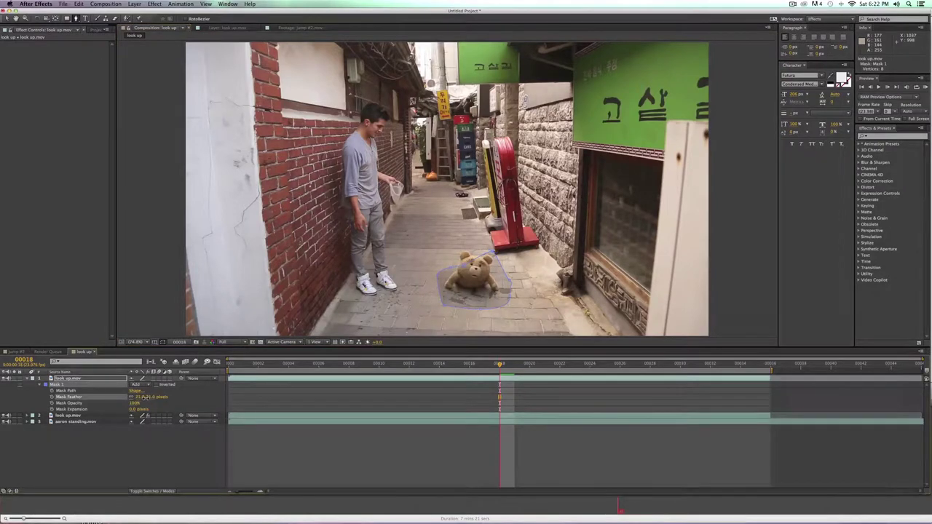
{"action": "left_click", "coordinate": [169, 472]}
Keyframe Mask Path at frame 12, reshape the mask to fit the bear at frame 5, and preview.
{"action": "key", "text": "j"}
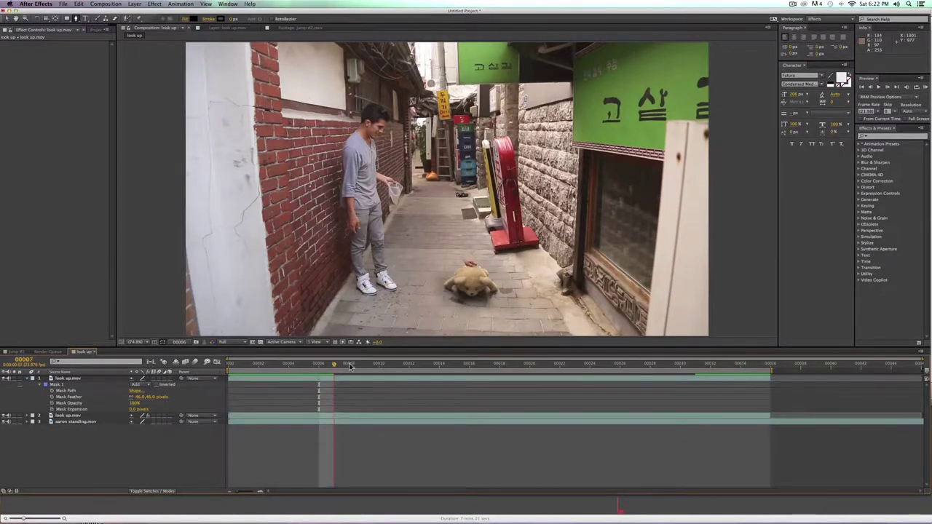
{"action": "key", "text": "k"}
{"action": "left_click", "coordinate": [69, 392]}
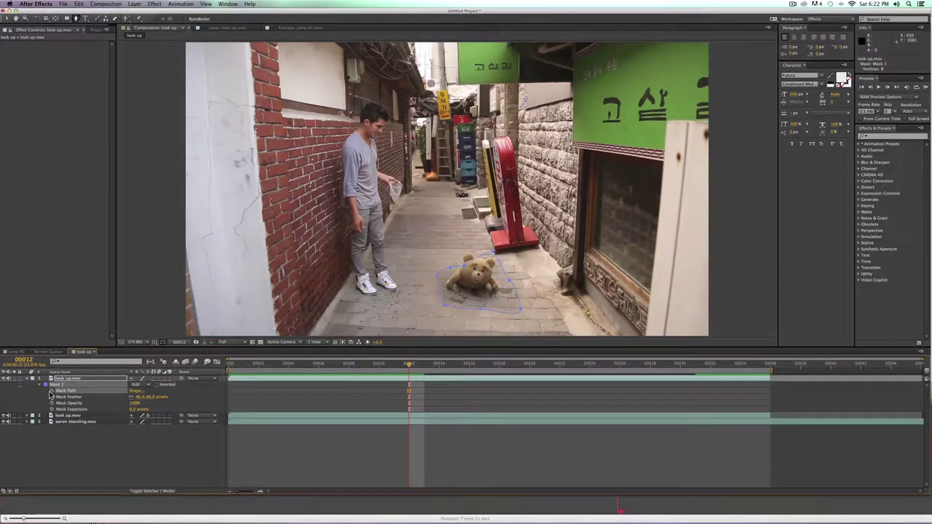
{"action": "key", "text": "Page_Up"}
{"action": "key", "text": "Page_Up"}
{"action": "key", "text": "Page_Up"}
{"action": "key", "text": "Page_Up"}
{"action": "key", "text": "Page_Up"}
{"action": "key", "text": "Page_Up"}
{"action": "key", "text": "Page_Up"}
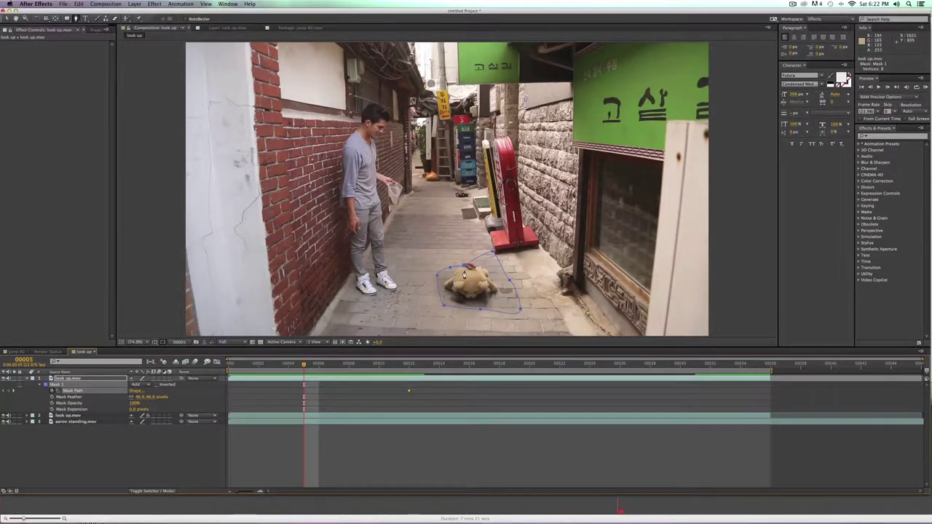
{"action": "key", "text": "v"}
{"action": "left_click", "coordinate": [471, 275]}
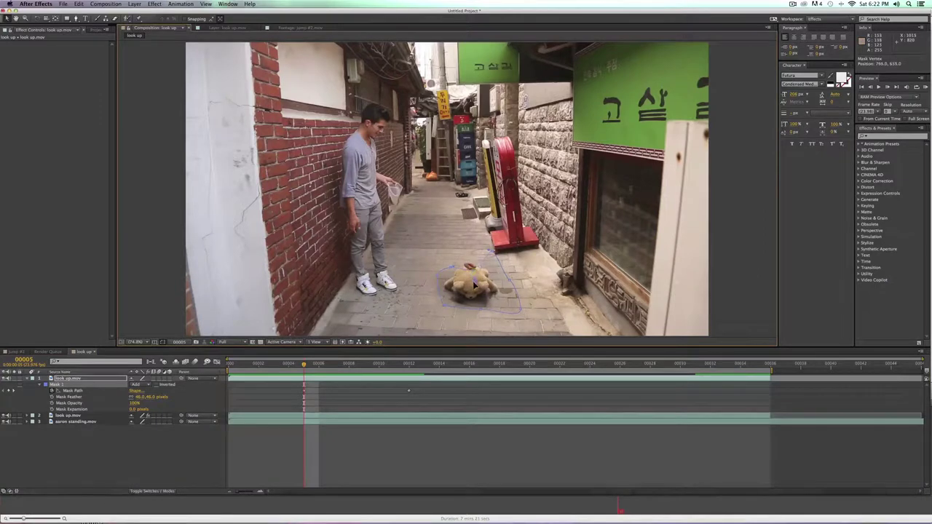
{"action": "left_click_drag", "start_coordinate": [474, 286], "coordinate": [452, 272]}
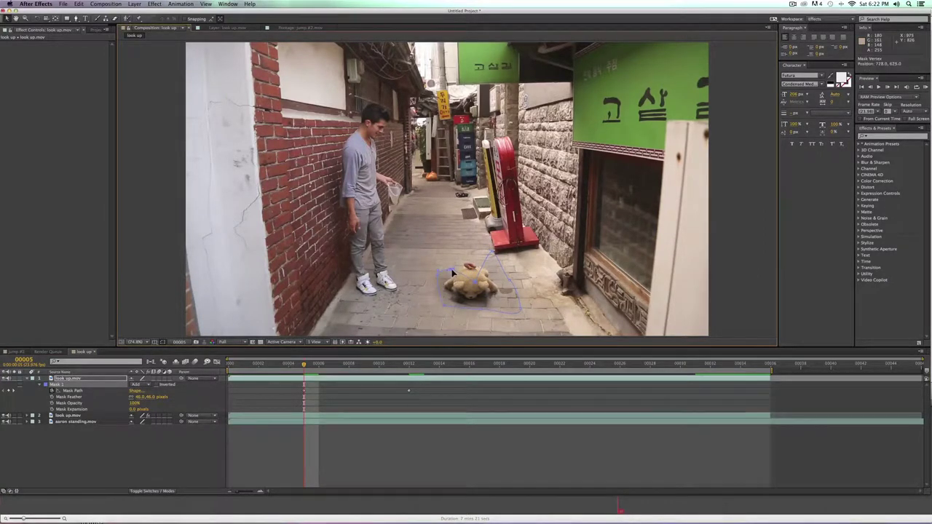
{"action": "key", "text": "space"}
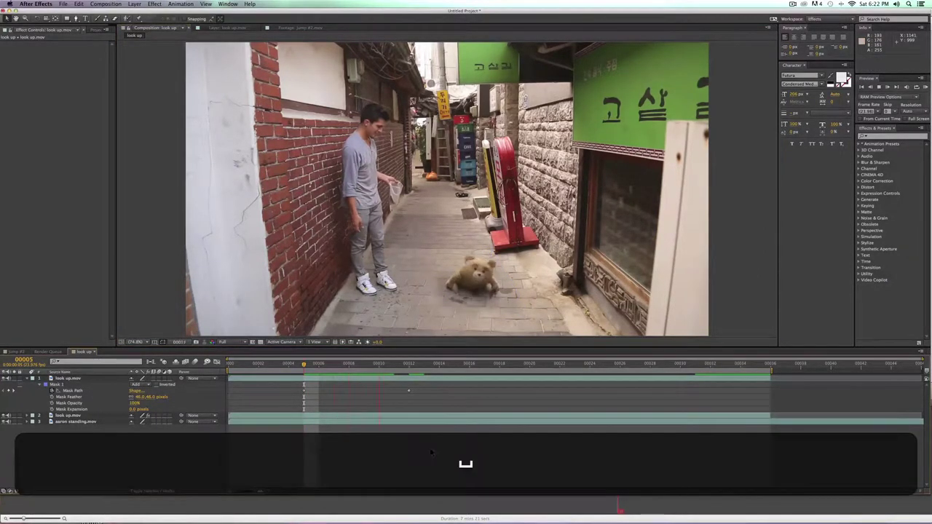